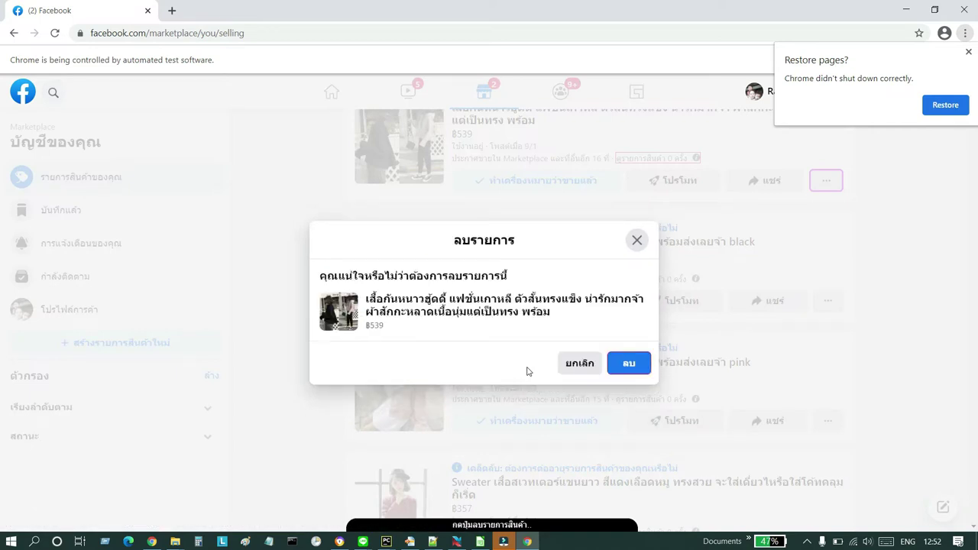
Delete the ฿539 hooded jacket listing from Marketplace, answering "ฉันไม่ต้องการตอบ" to the question about whether it was sold
left_click(629, 363)
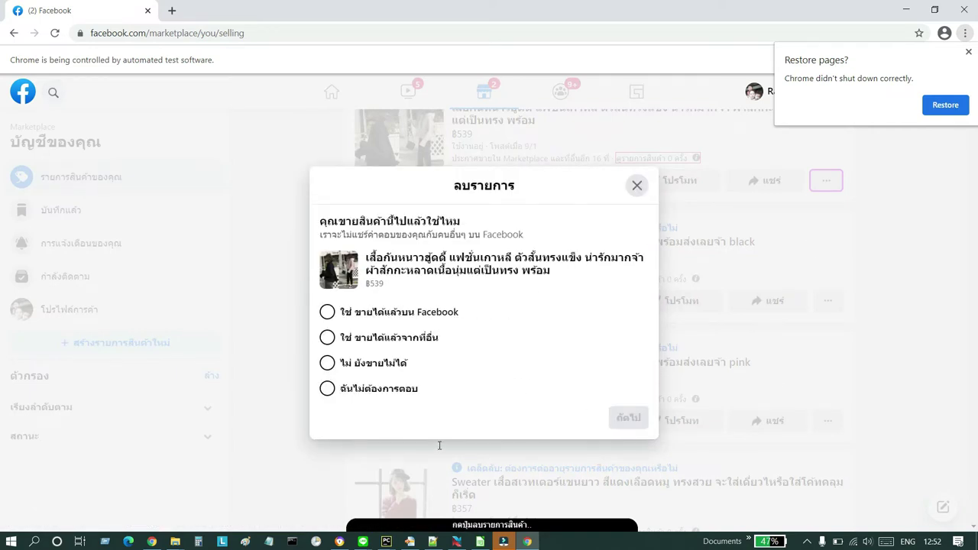
left_click(327, 388)
left_click(628, 418)
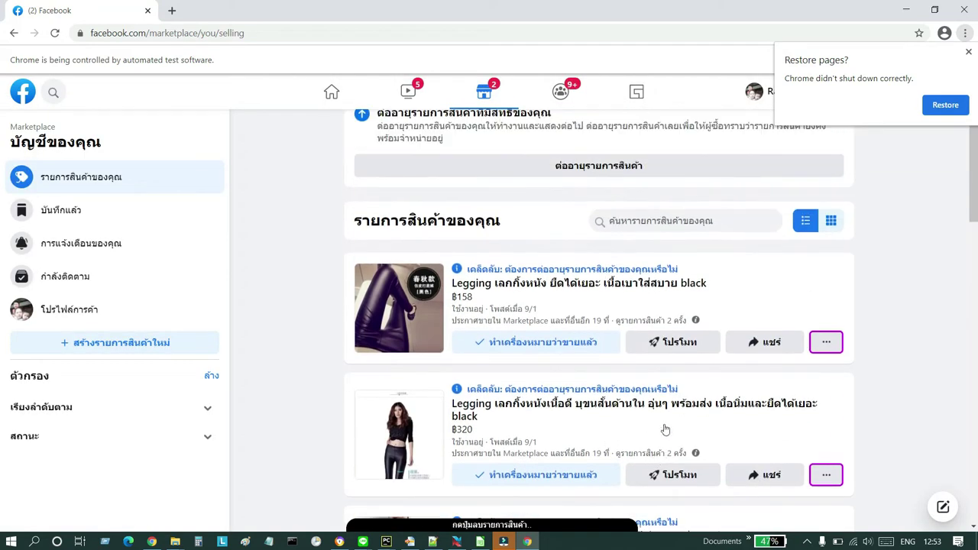
scroll(663, 399, "down", 2)
scroll(664, 399, "down", 1)
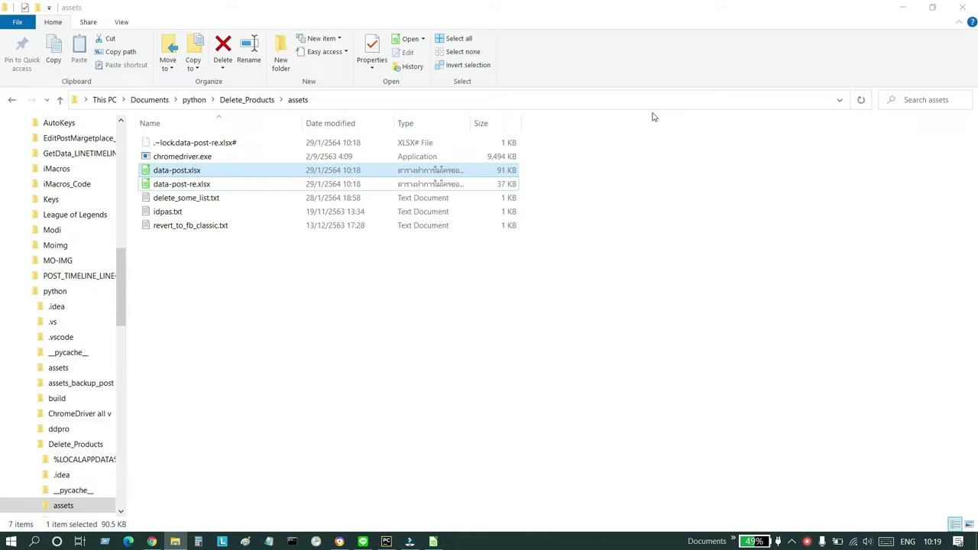
Open delete_some_list.txt from the assets folder in Notepad to check its contents, and close it
left_click(507, 281)
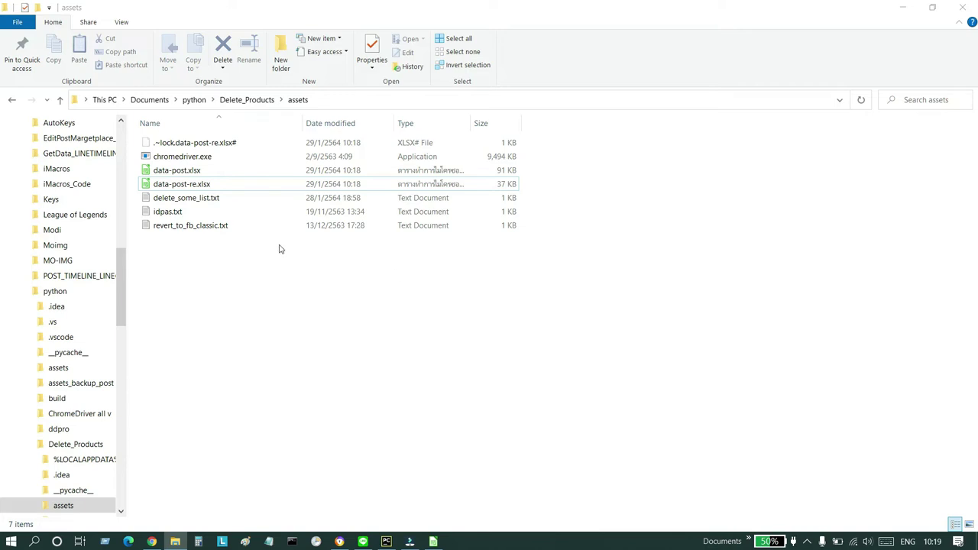
left_click(194, 174)
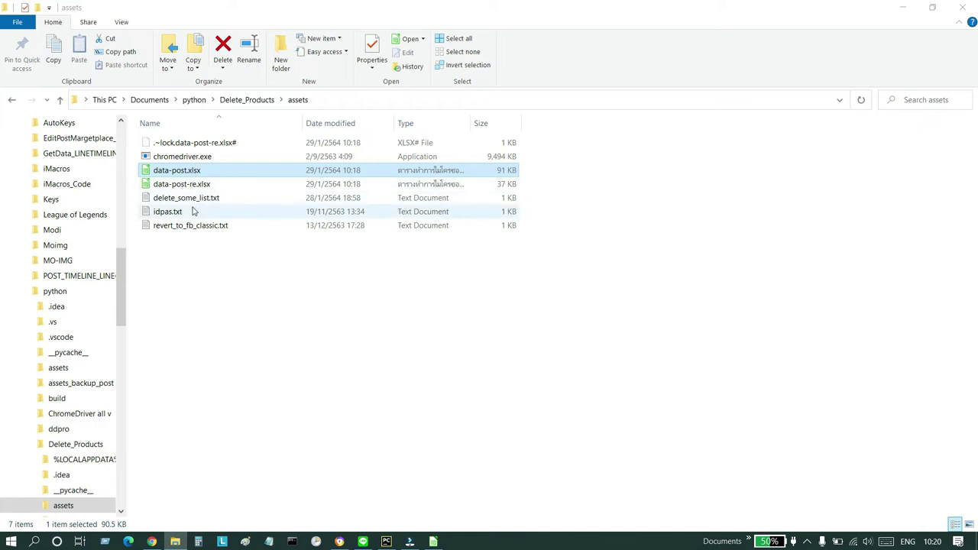
left_click(193, 202)
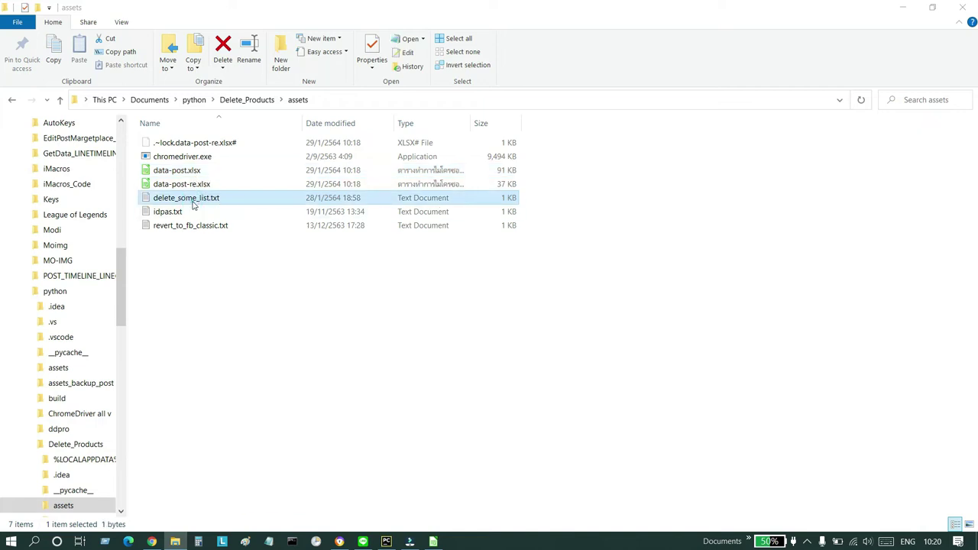
double_click(193, 203)
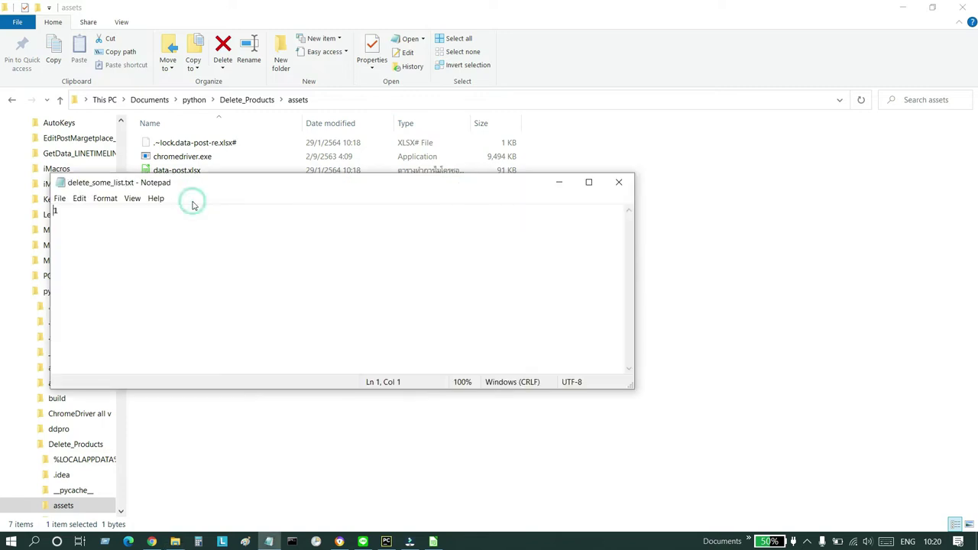
left_click(623, 182)
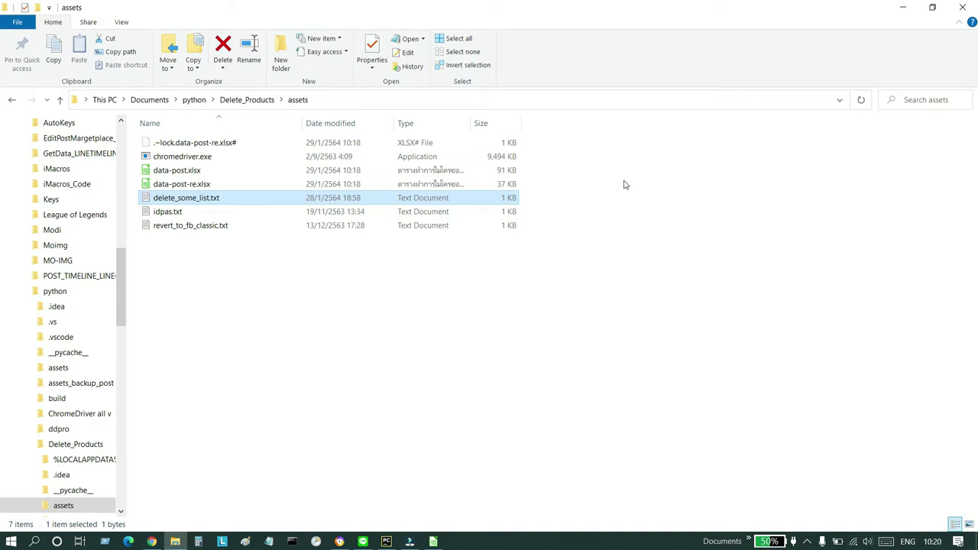
left_click(807, 541)
left_click(757, 385)
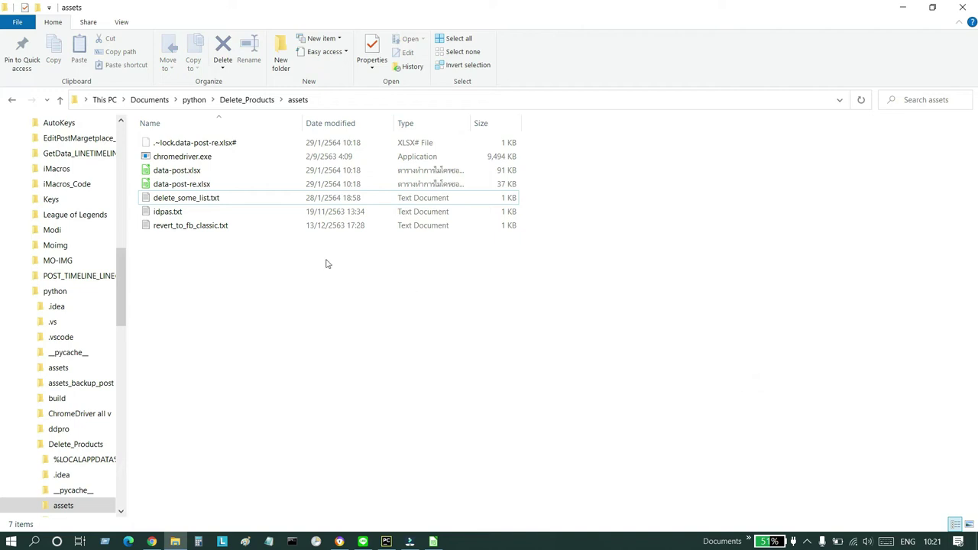
left_click(217, 202)
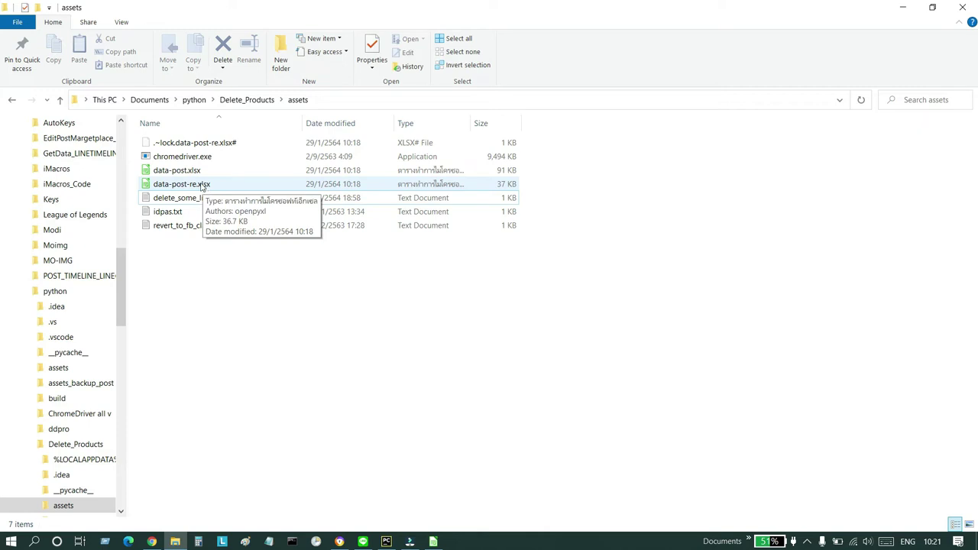
Open data-post.xlsx in LibreOffice Calc, inspect the product titles in column A including A20, and minimize the workbook
left_click(195, 176)
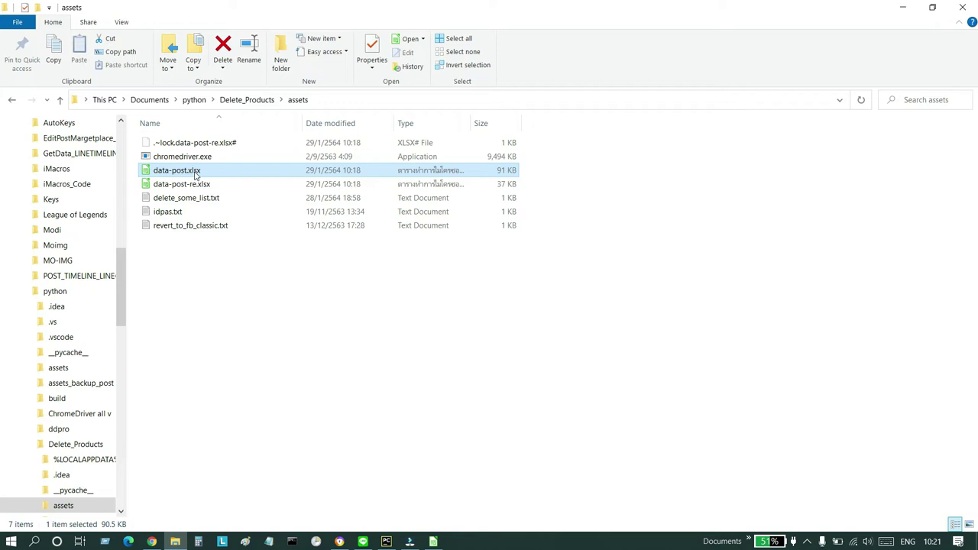
double_click(195, 175)
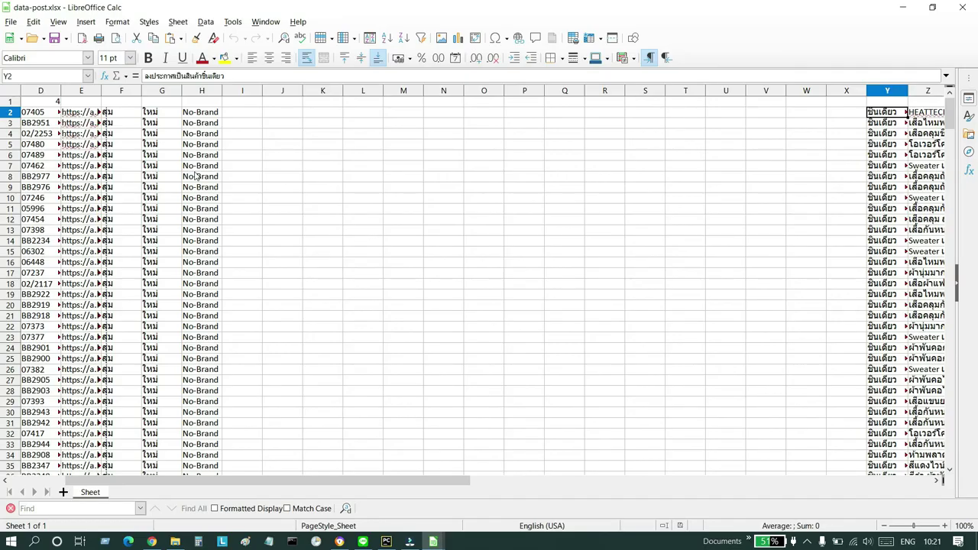
scroll(193, 260, "left", 3)
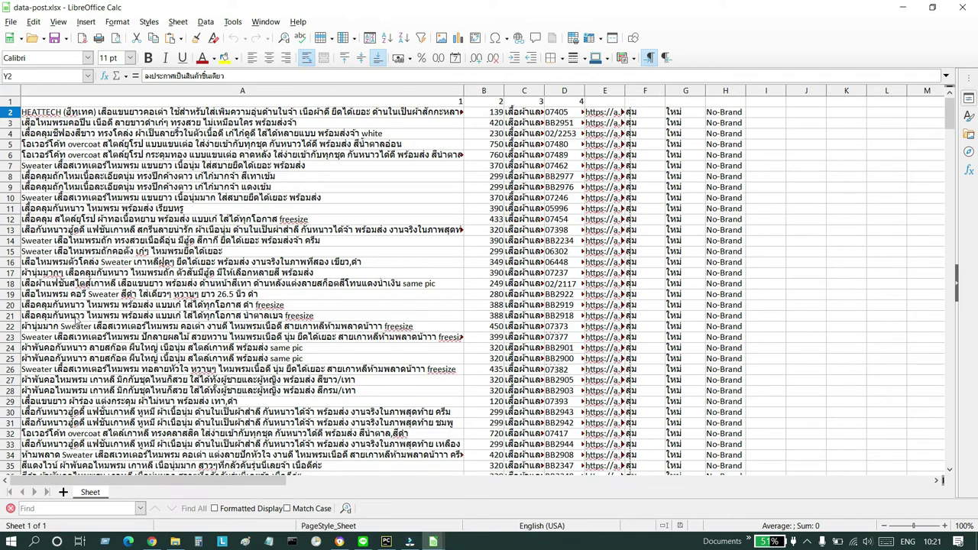
left_click(121, 305)
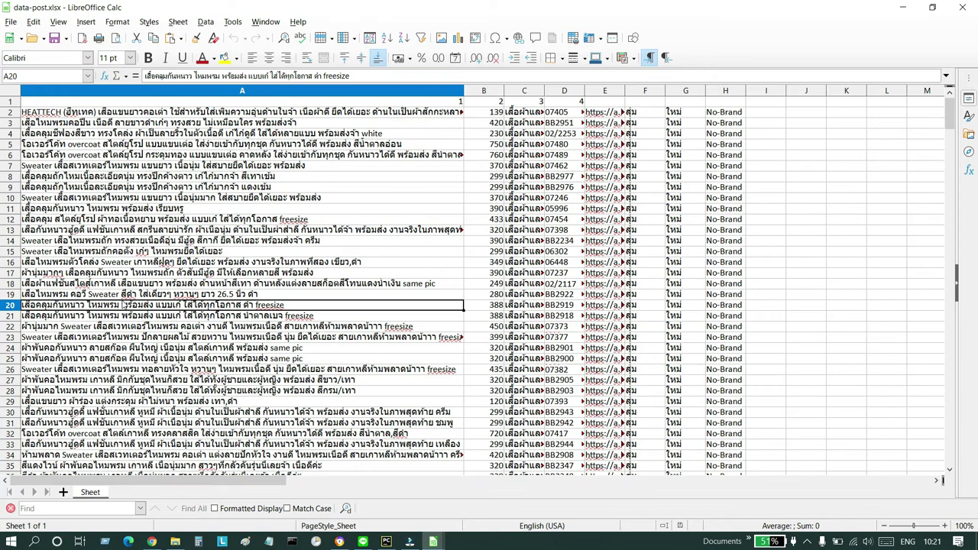
left_click(909, 13)
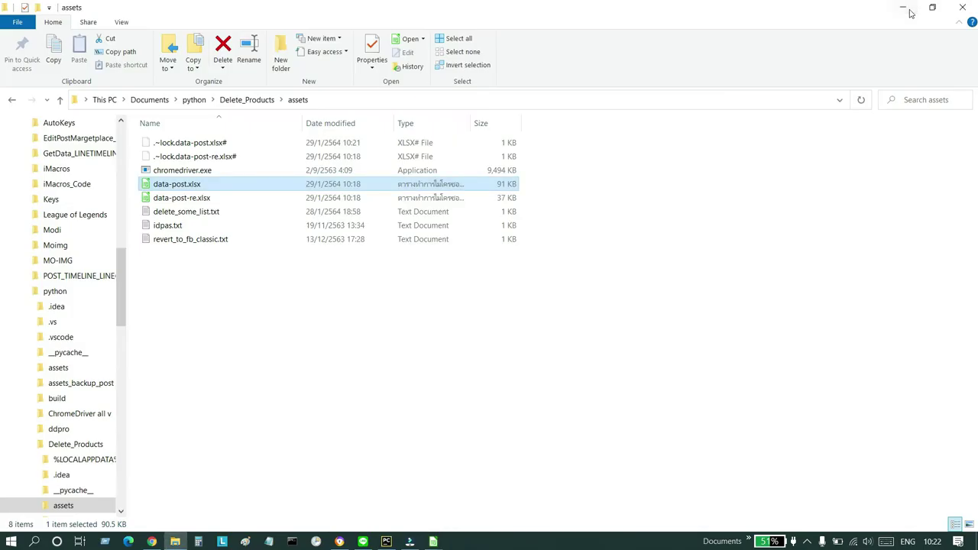
Open data-post-re.xlsx, review its product rows across the columns through Y, inspect the title in A116, and minimize the workbook
left_click(199, 200)
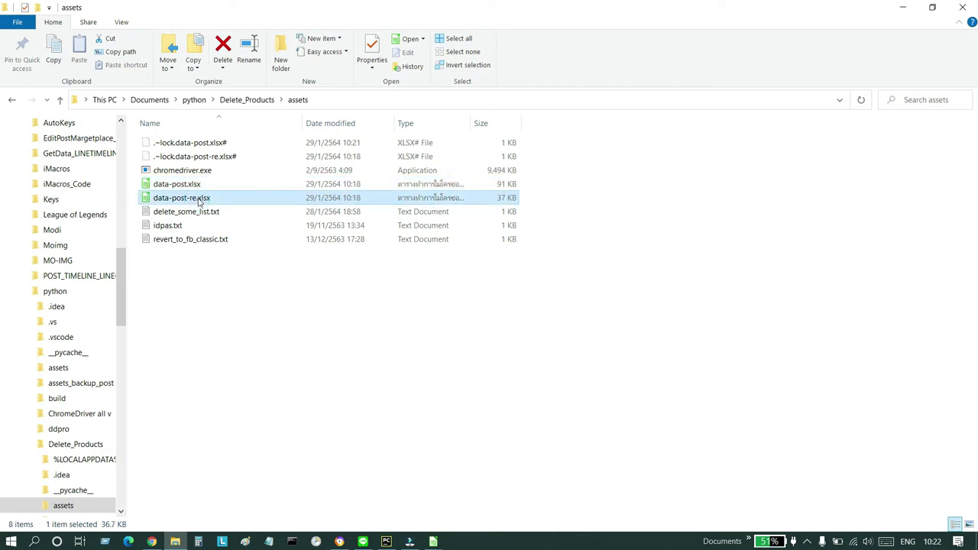
double_click(198, 200)
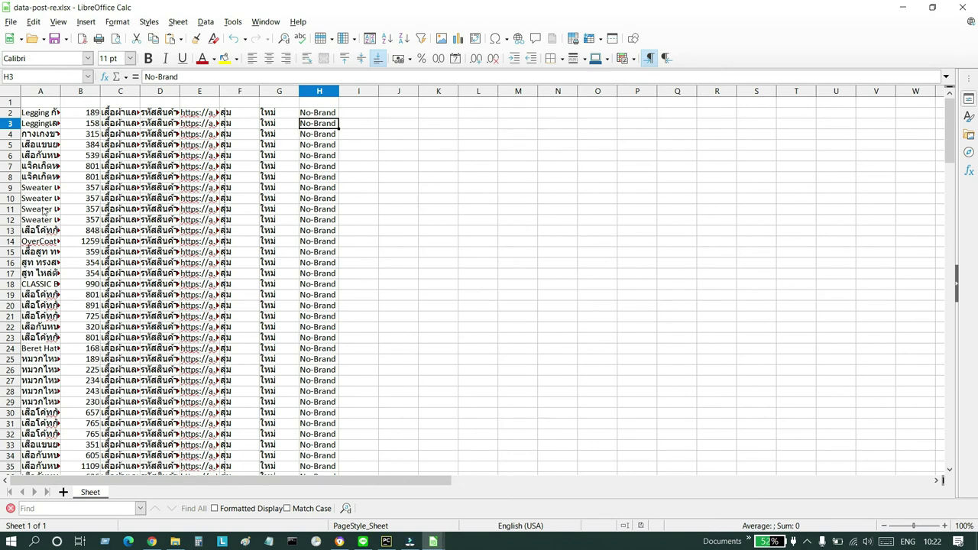
scroll(44, 208, "down", 16)
scroll(43, 209, "down", 15)
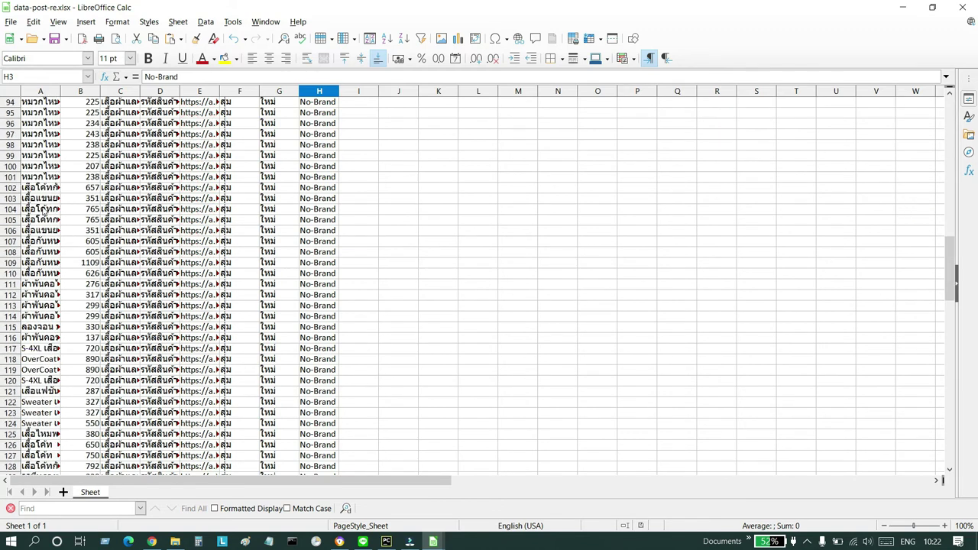
scroll(44, 209, "down", 3)
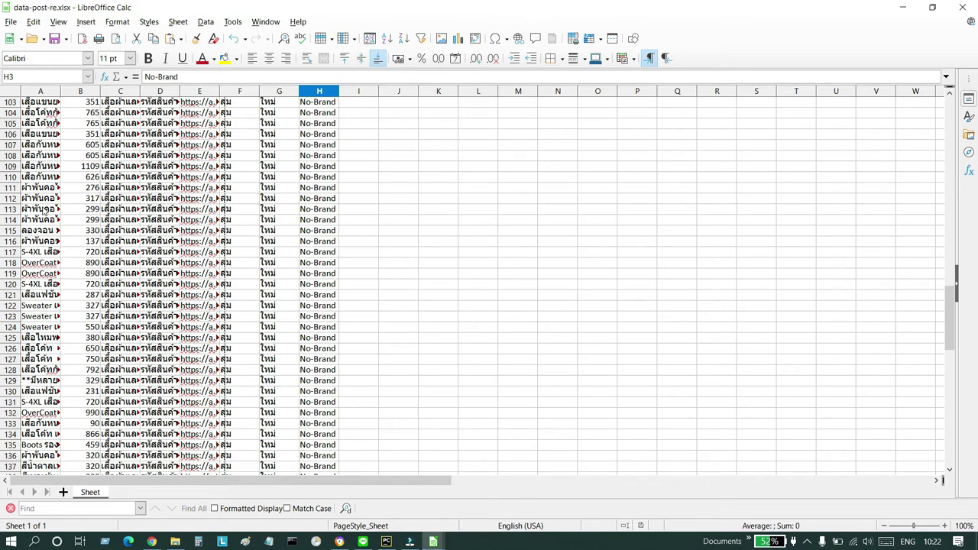
scroll(42, 210, "right", 10)
scroll(42, 211, "left", 10)
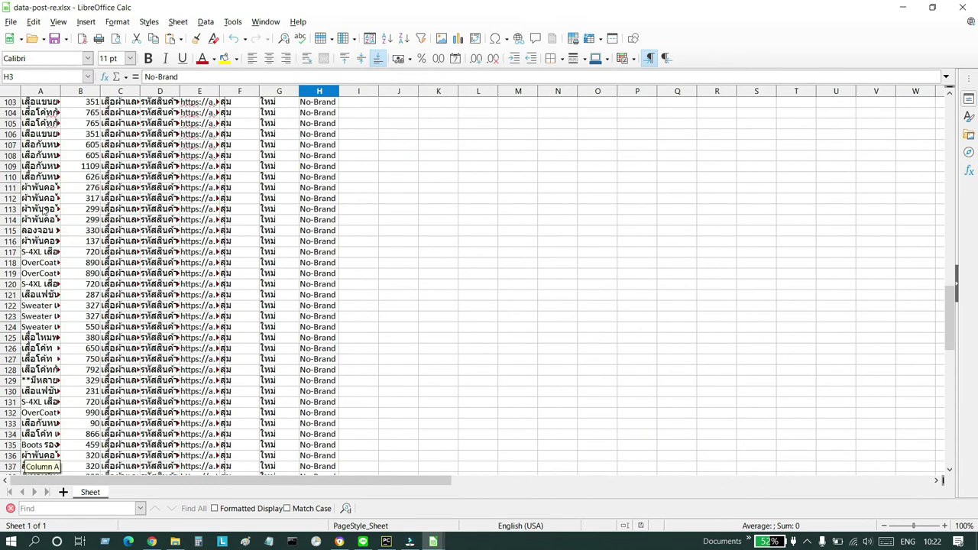
scroll(43, 210, "right", 5)
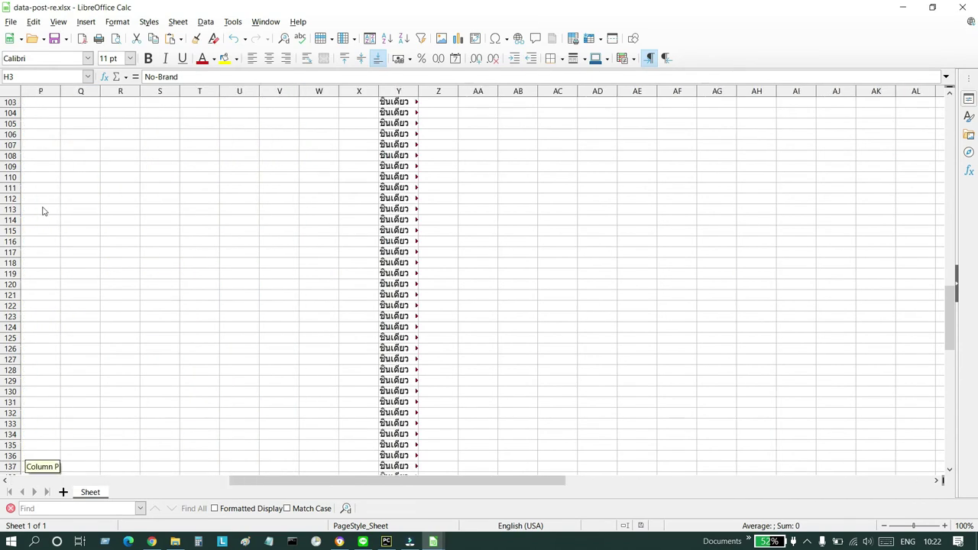
scroll(42, 210, "left", 5)
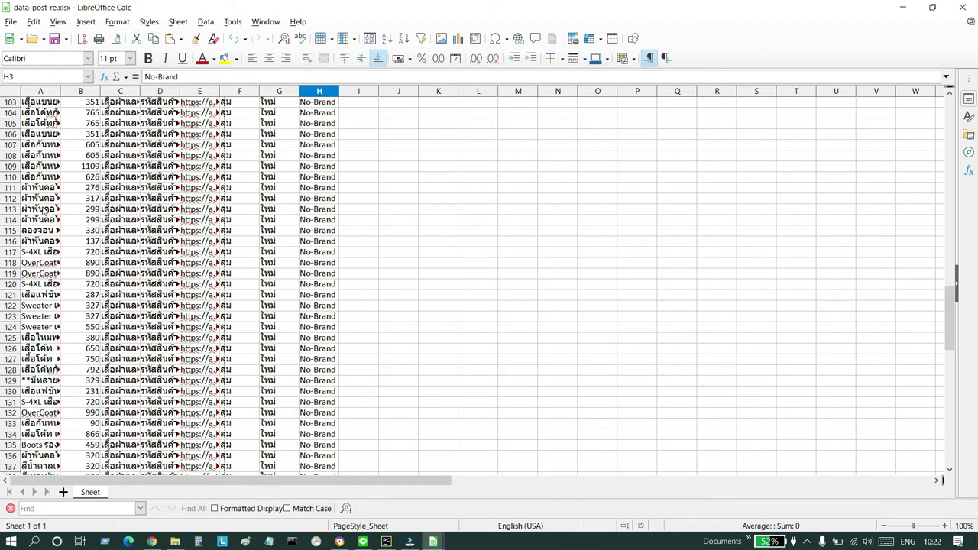
left_click(56, 243)
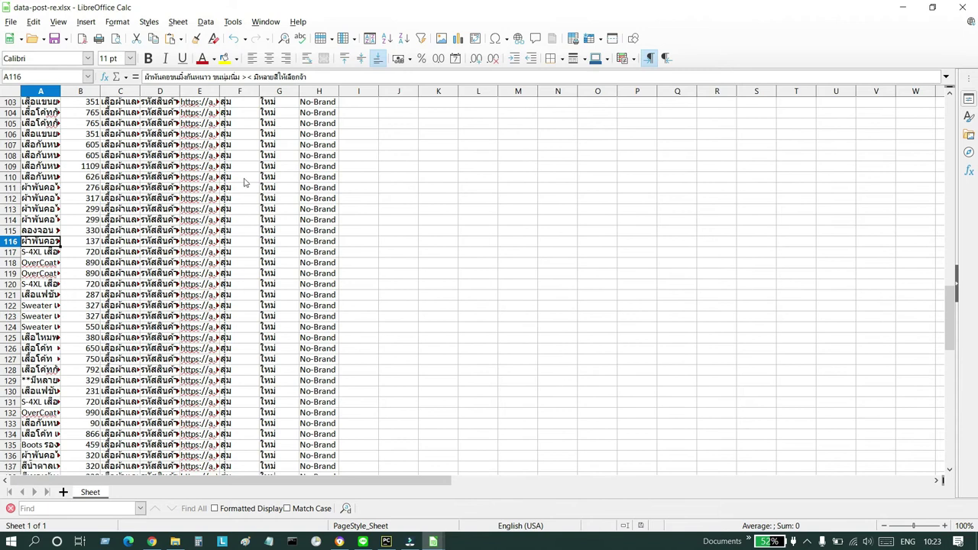
left_click(907, 9)
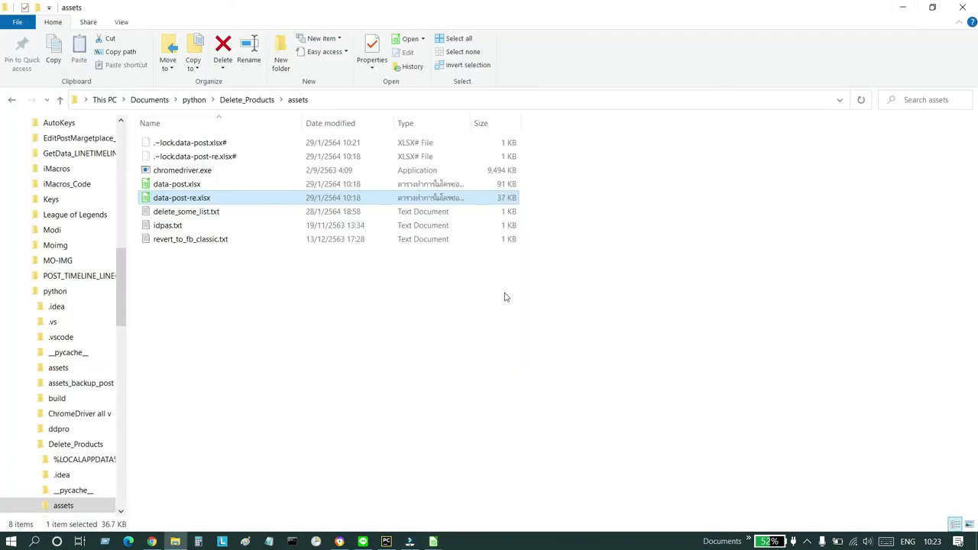
left_click(392, 298)
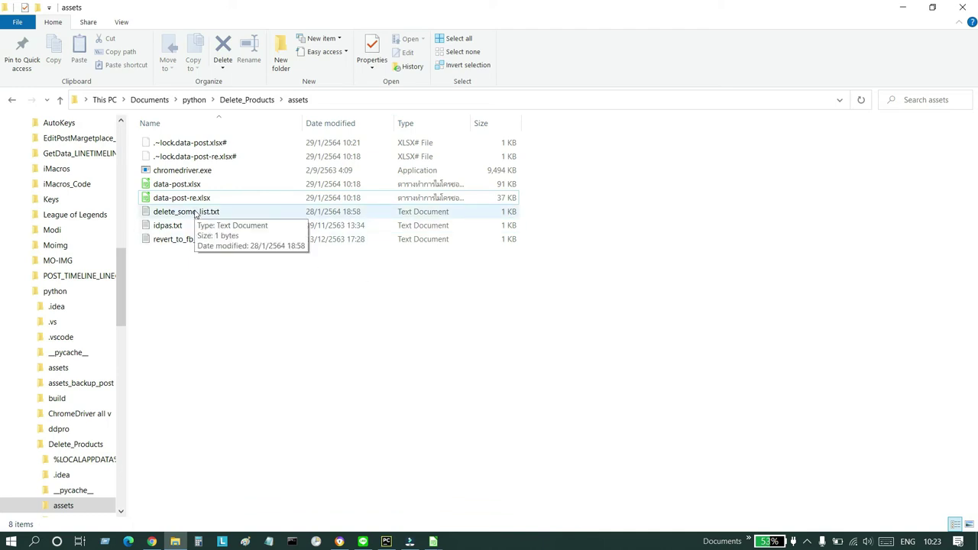
left_click(183, 187)
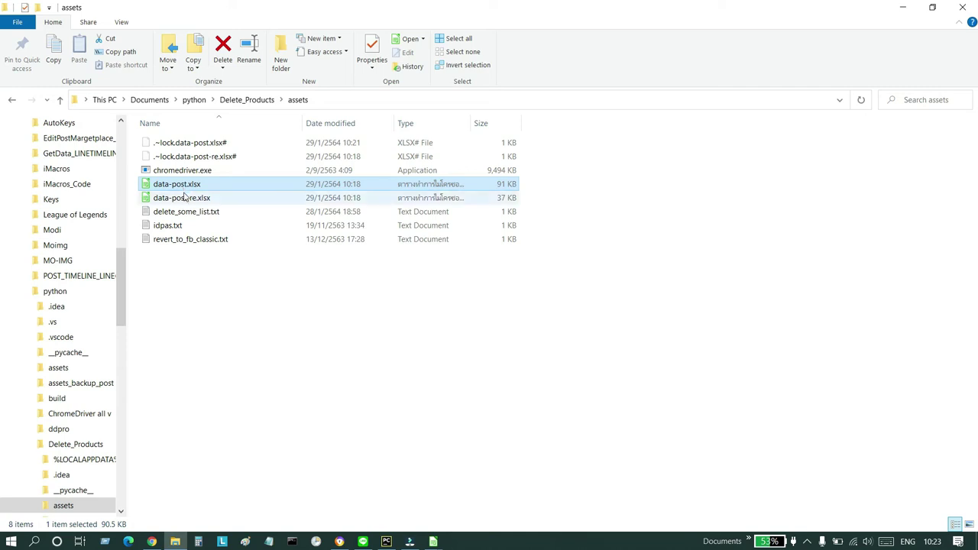
left_click(185, 198)
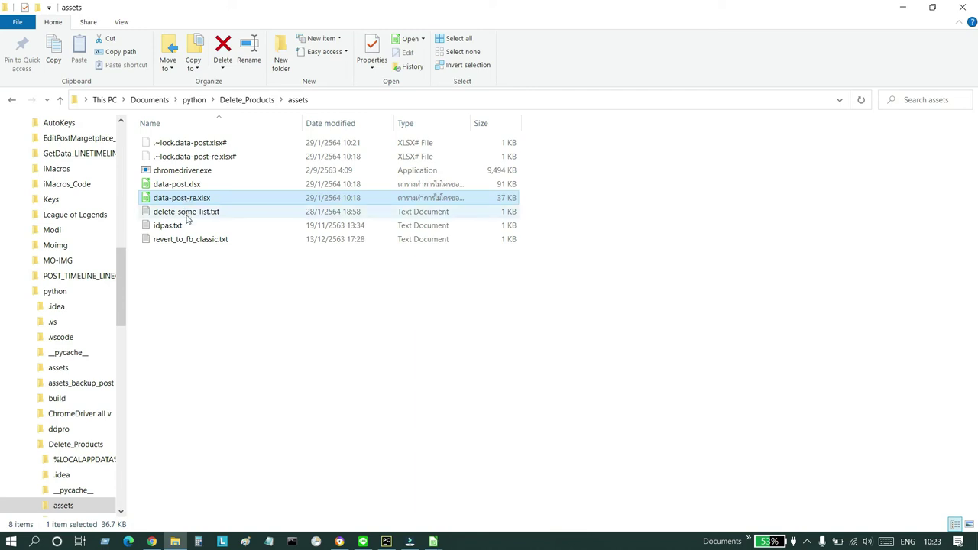
left_click(187, 217)
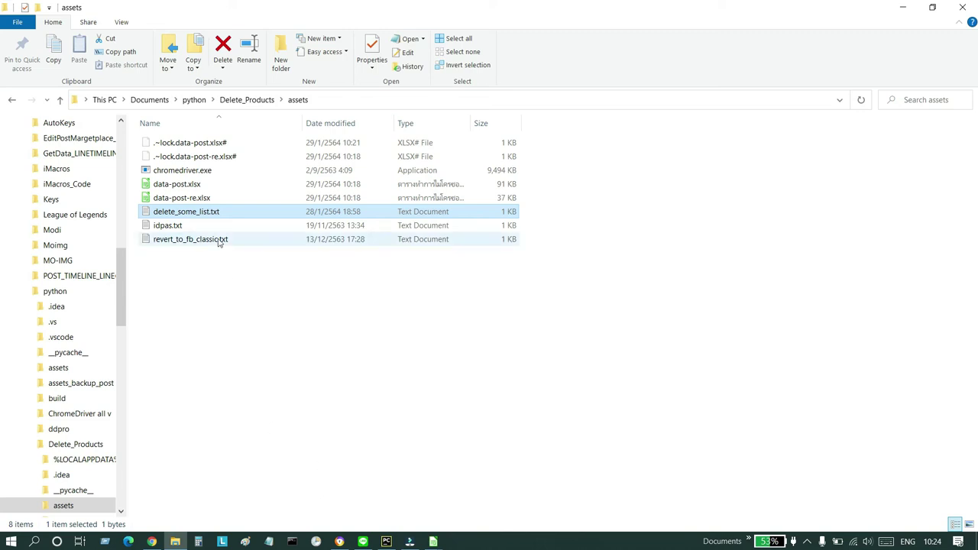
left_click(181, 188)
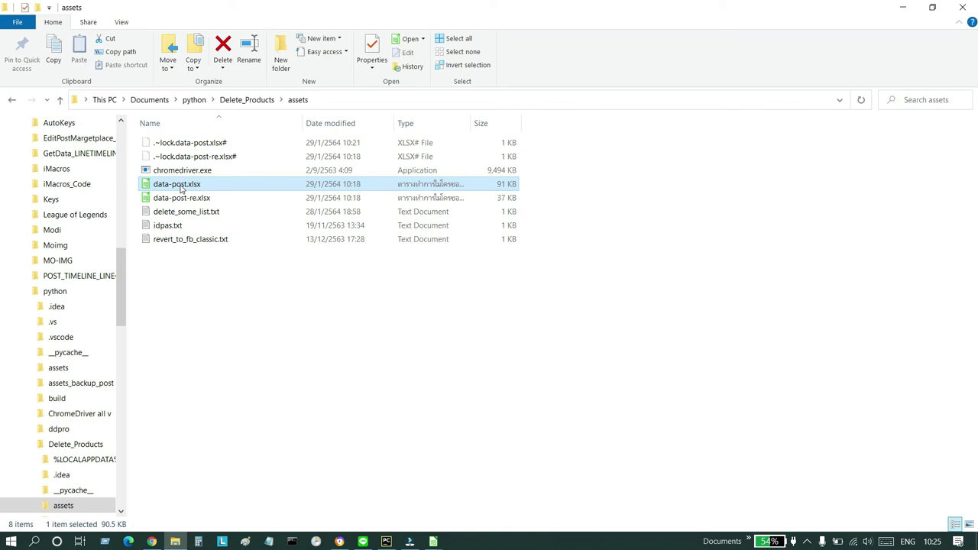
left_click(186, 200)
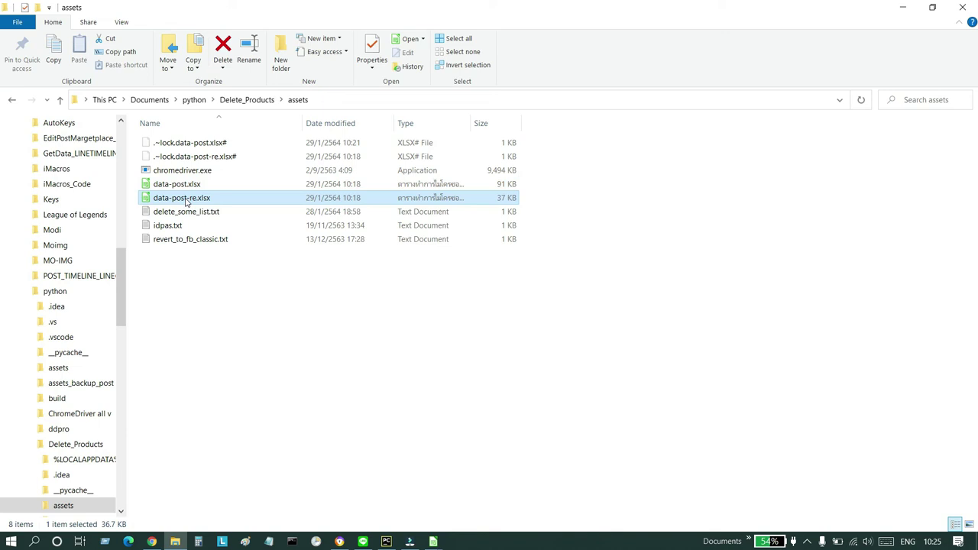
left_click(204, 297)
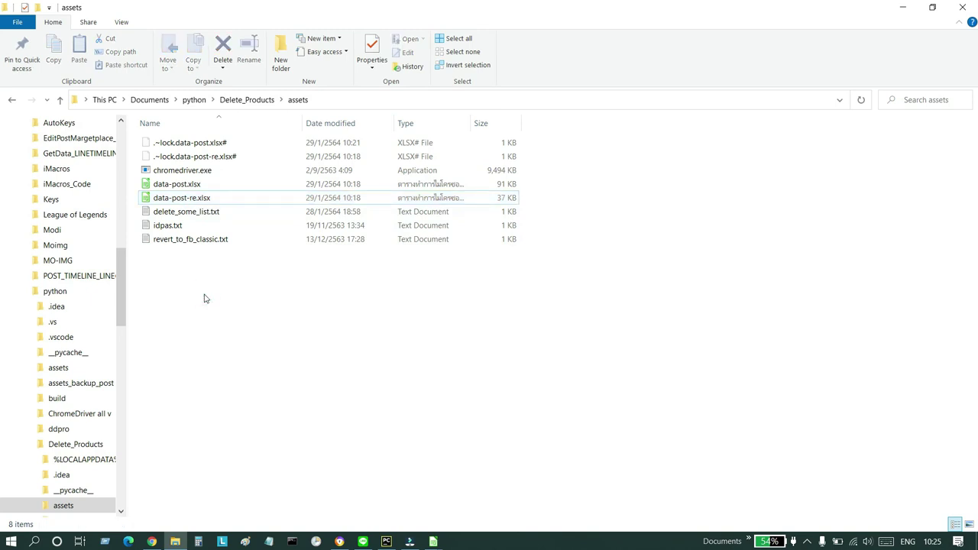
left_click(190, 212)
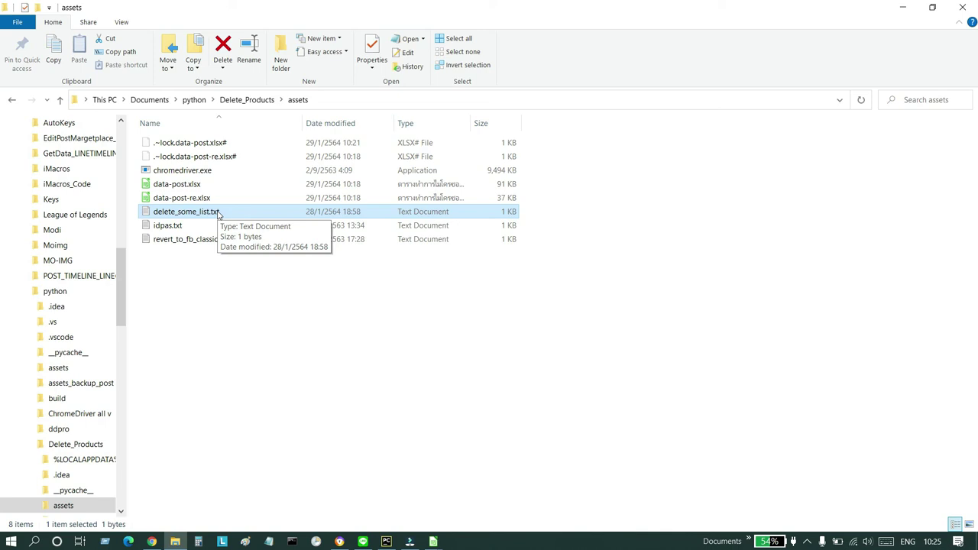
left_click(207, 326)
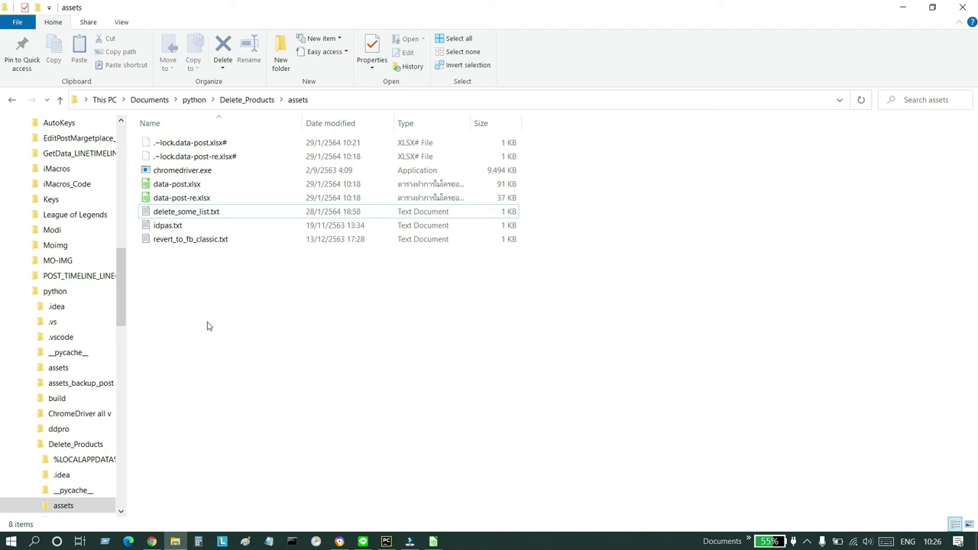
Switch to the Delete_Products project in PyCharm
mouse_move(386, 541)
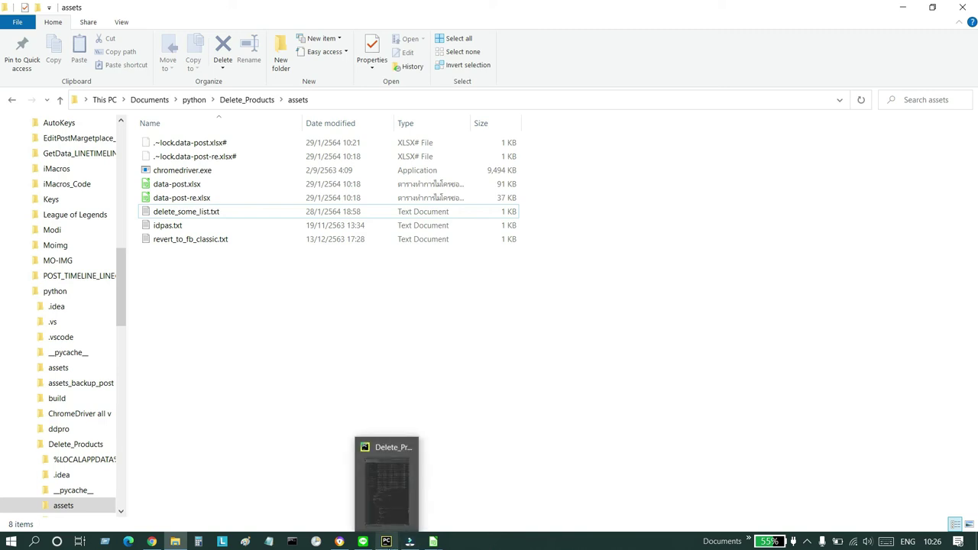
left_click(386, 481)
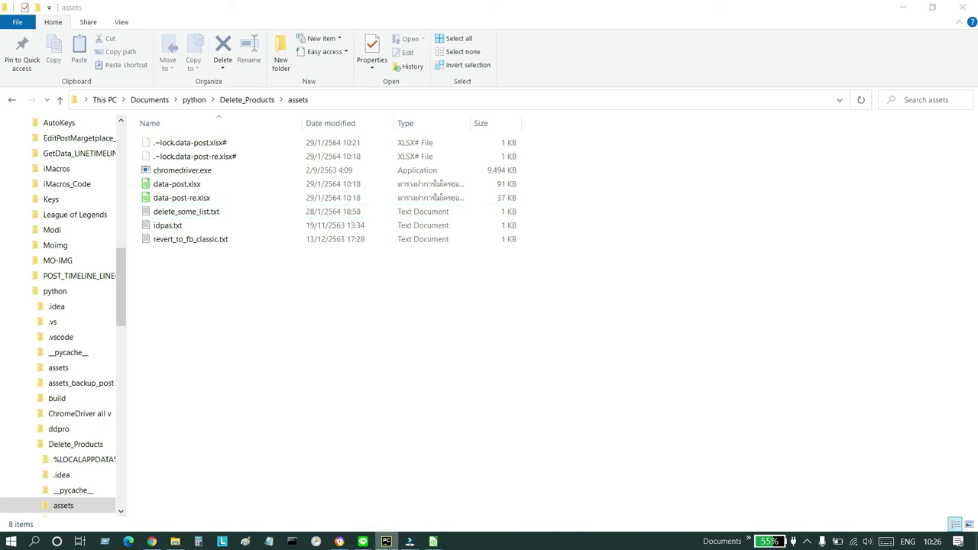